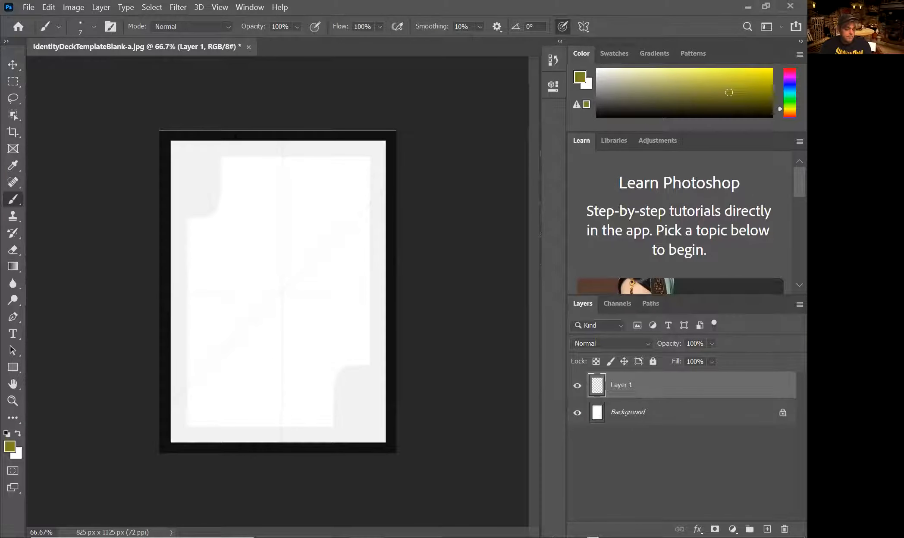
# Set the card to 2.75 × 3.75 inches at 300 ppi in Image Size, keeping 825 × 1125 px.
pyautogui.click(75, 9)
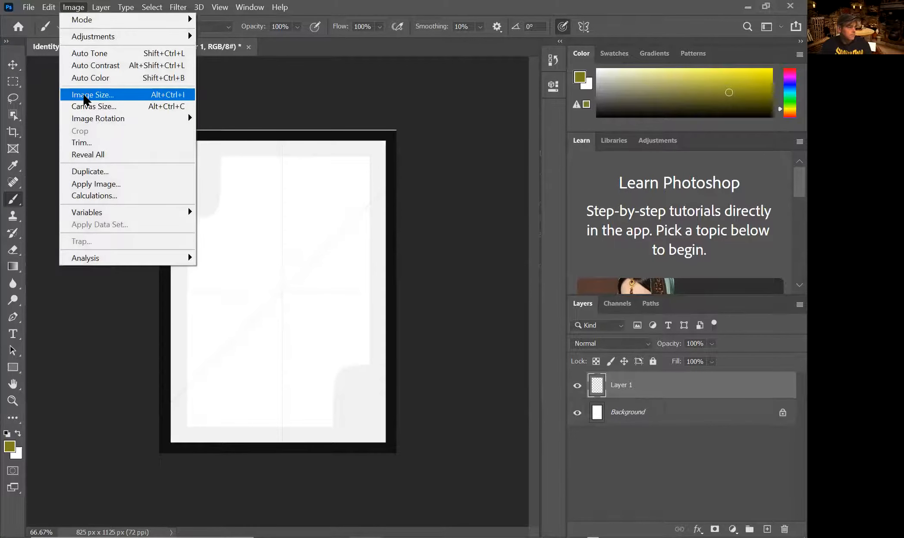
pyautogui.click(122, 95)
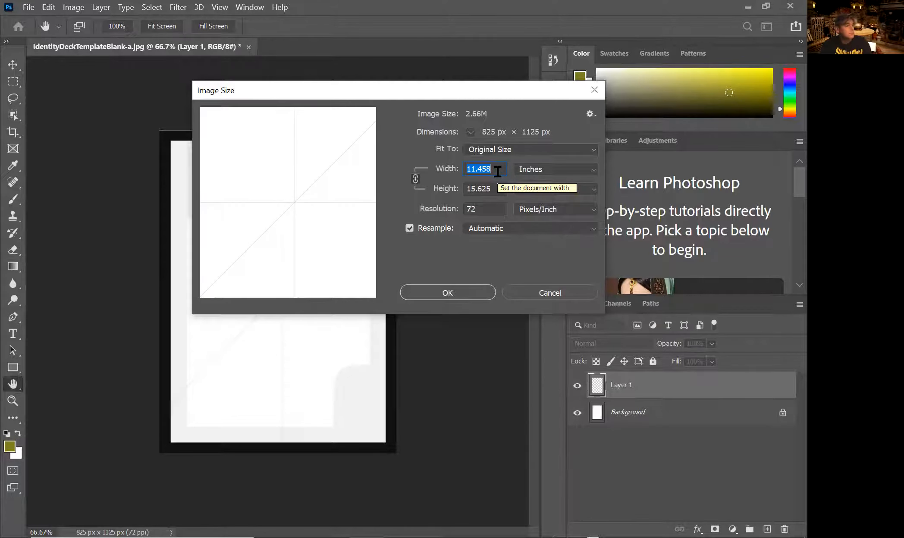
pyautogui.press('BackSpace')
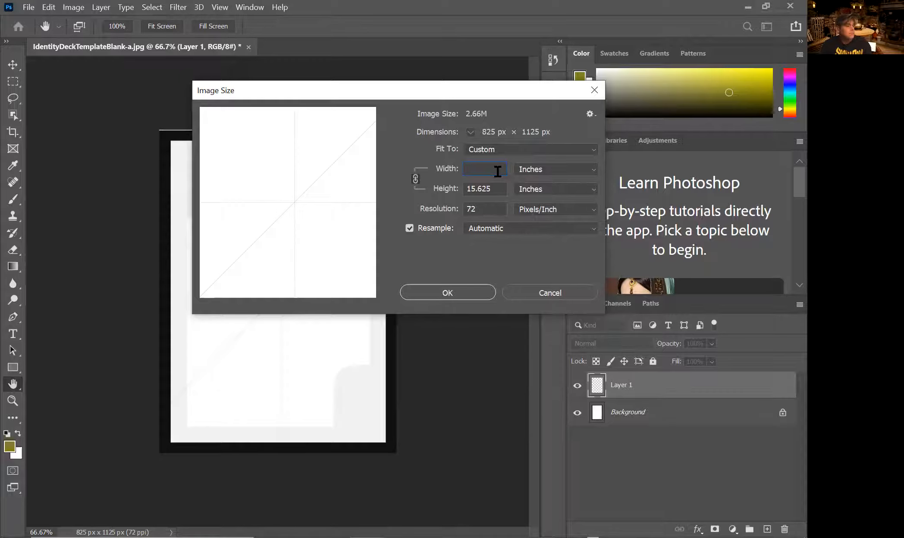
pyautogui.write('2.7')
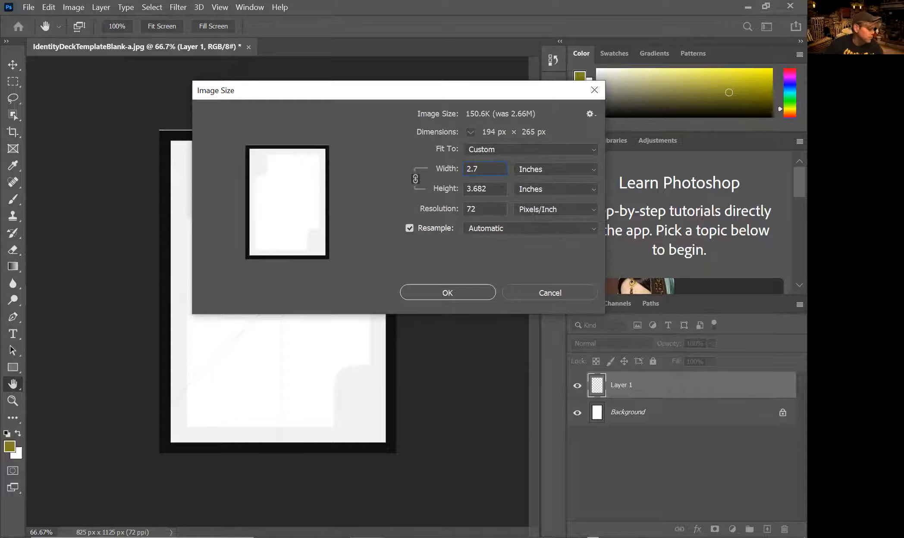
pyautogui.write('5')
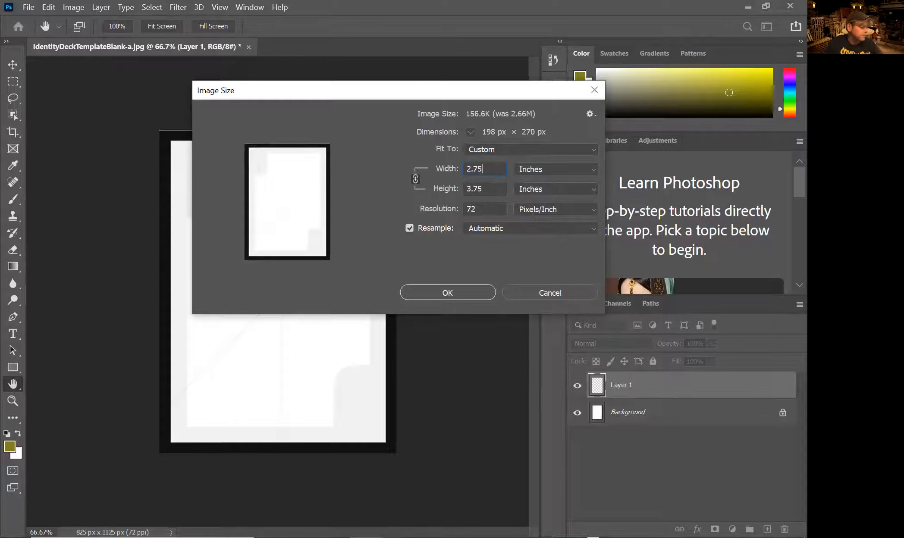
pyautogui.click(485, 190)
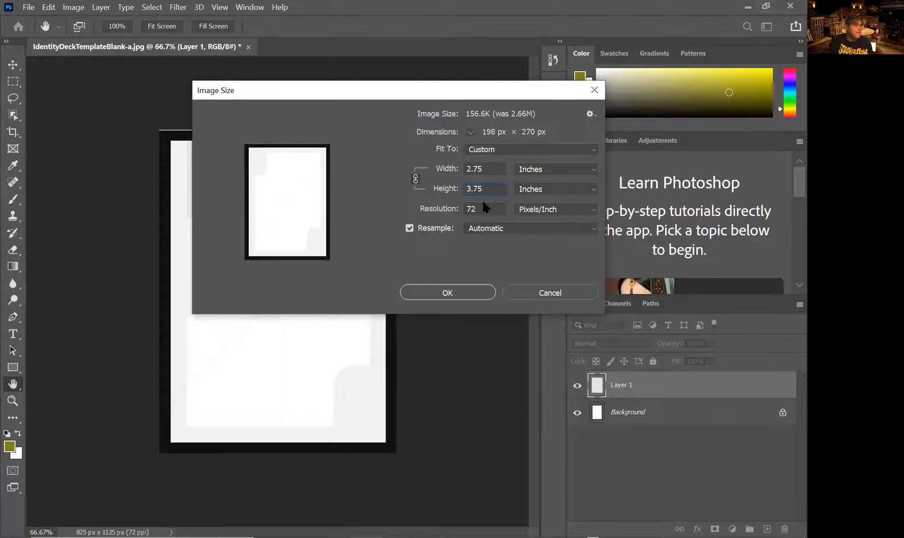
pyautogui.click(461, 209)
pyautogui.write('300')
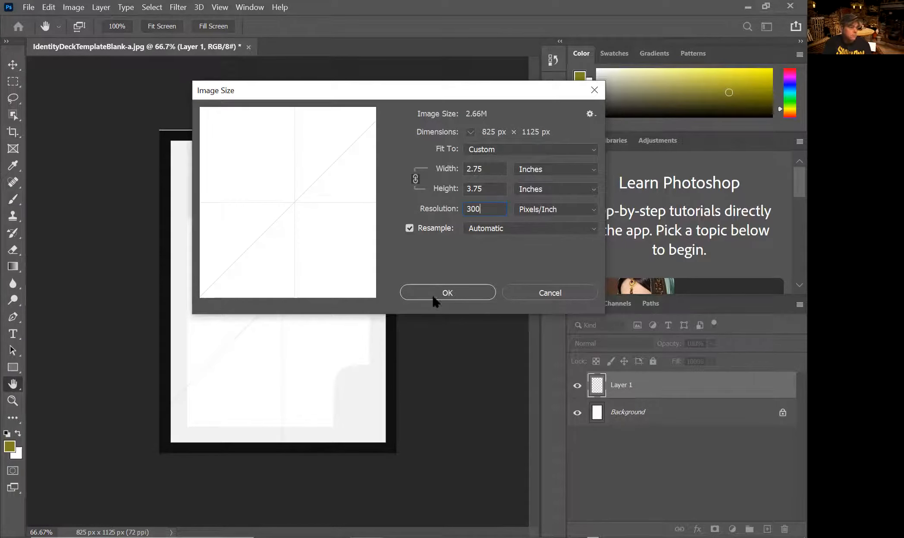
pyautogui.click(447, 293)
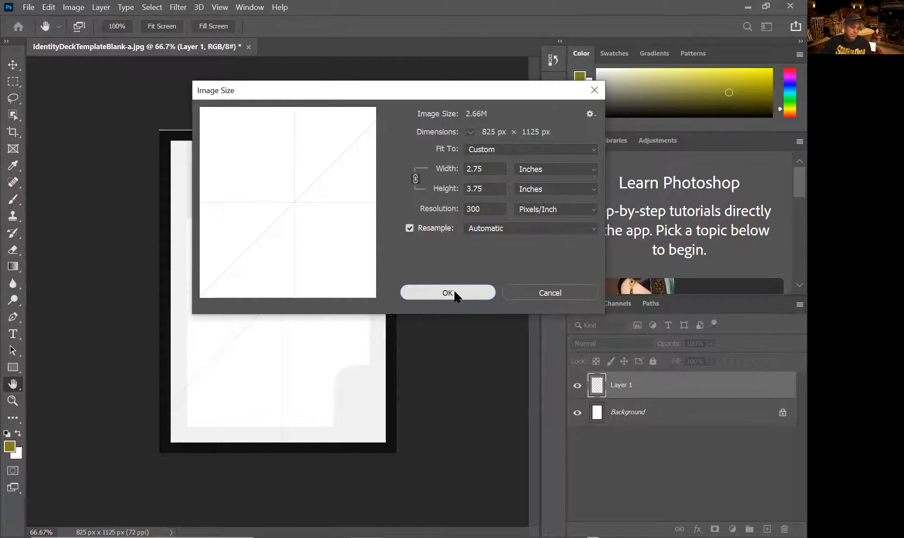
pyautogui.click(455, 295)
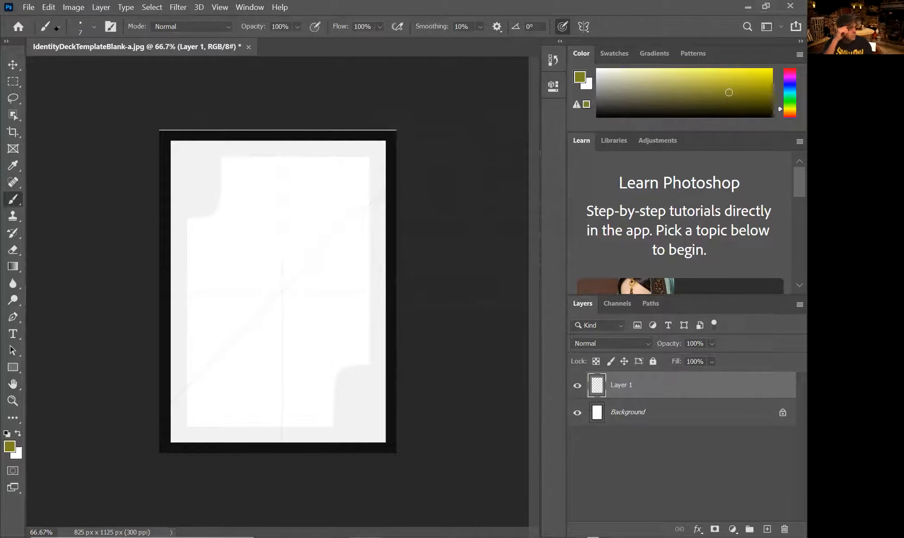
pyautogui.click(58, 26)
# Choose the Hard Round Pressure Size brush from the brush presets.
pyautogui.click(46, 133)
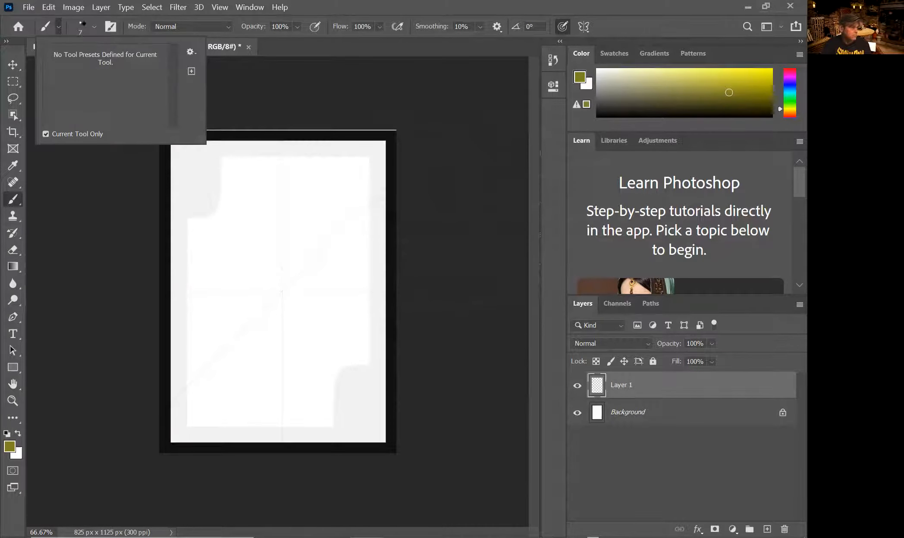
pyautogui.click(94, 27)
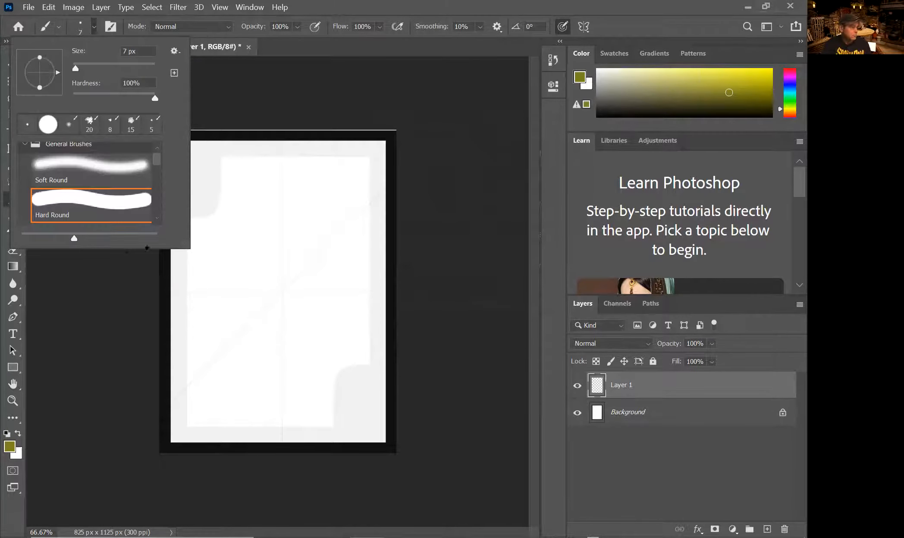
pyautogui.moveTo(178, 240); pyautogui.dragTo(167, 446)
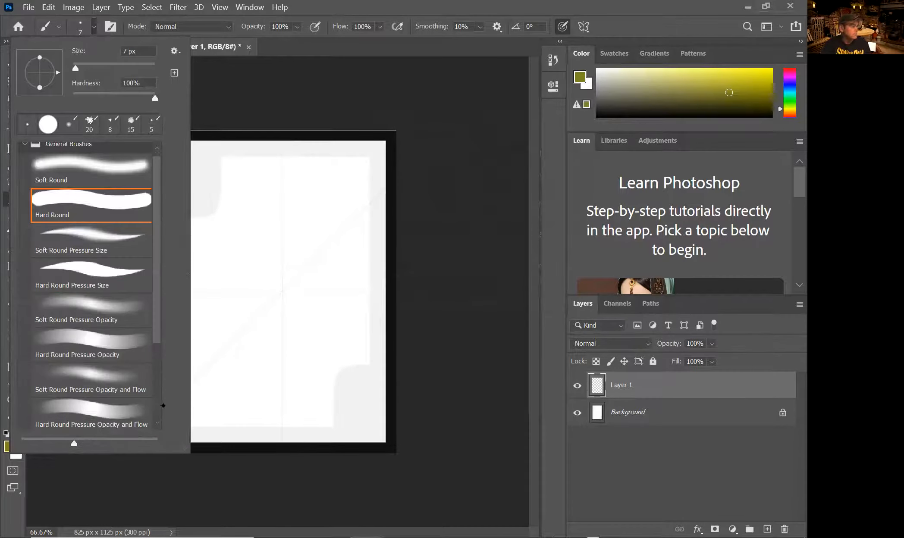
pyautogui.click(85, 270)
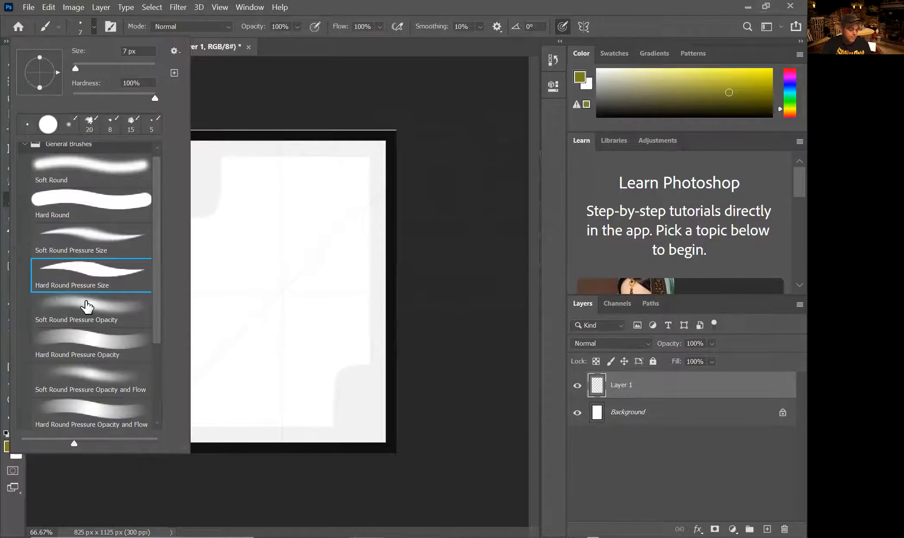
# Sketch a trial spade on the card, then undo it with Ctrl+Z.
pyautogui.click(243, 263)
pyautogui.moveTo(272, 305)
pyautogui.mouseDown()
pyautogui.moveTo(263, 332)
pyautogui.moveTo(288, 333)
pyautogui.moveTo(281, 183)
pyautogui.moveTo(257, 240)
pyautogui.moveTo(274, 315)
pyautogui.mouseUp()
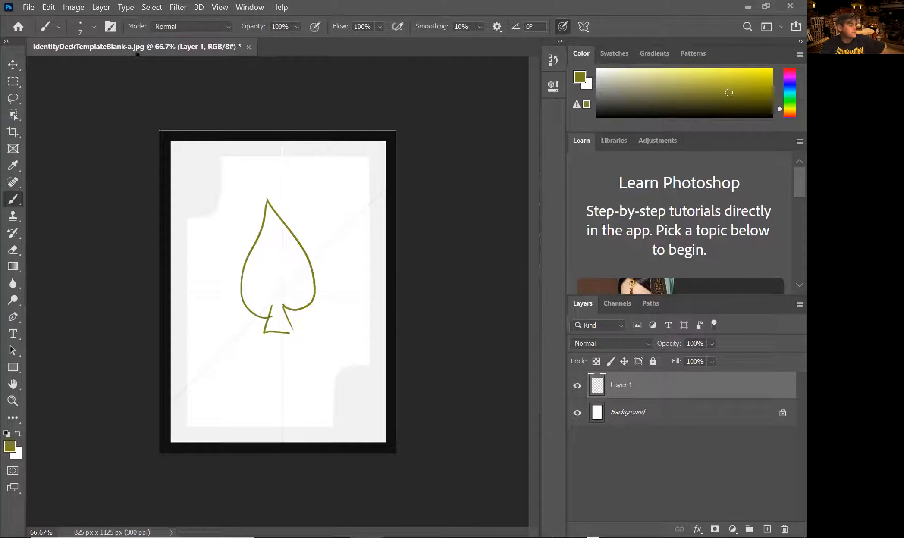
pyautogui.hotkey('ctrl', 'z')
pyautogui.hotkey('ctrl', 'z')
pyautogui.hotkey('ctrl', 'z')
pyautogui.hotkey('ctrl', 'z')
pyautogui.hotkey('ctrl', 'z')
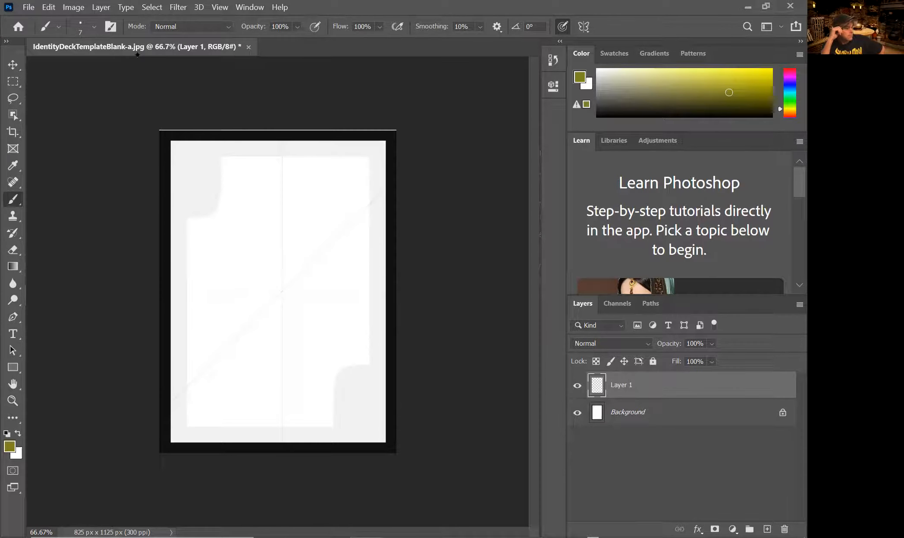
# Pick the KYLE Ultimate Pencil Hard brush from Dry Media Brushes and reset colours to black and white.
pyautogui.click(93, 26)
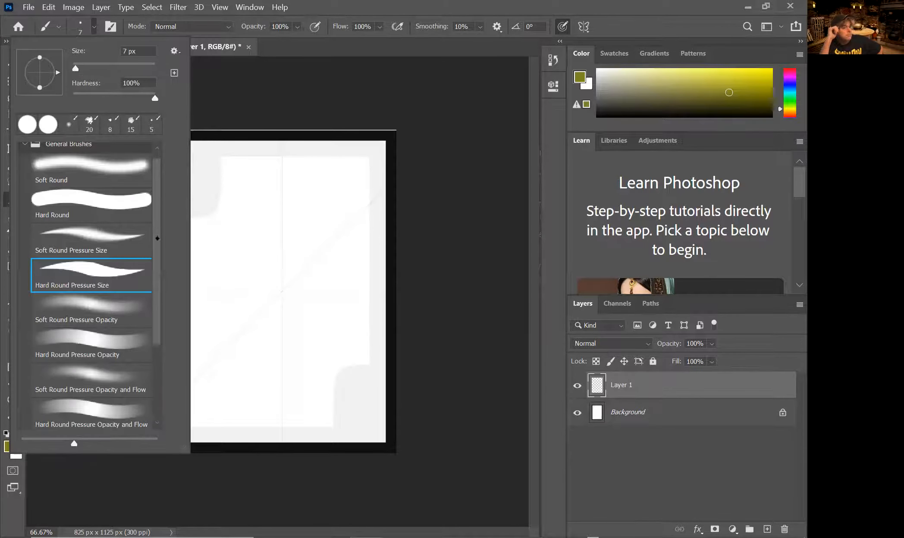
pyautogui.moveTo(157, 238); pyautogui.dragTo(156, 297)
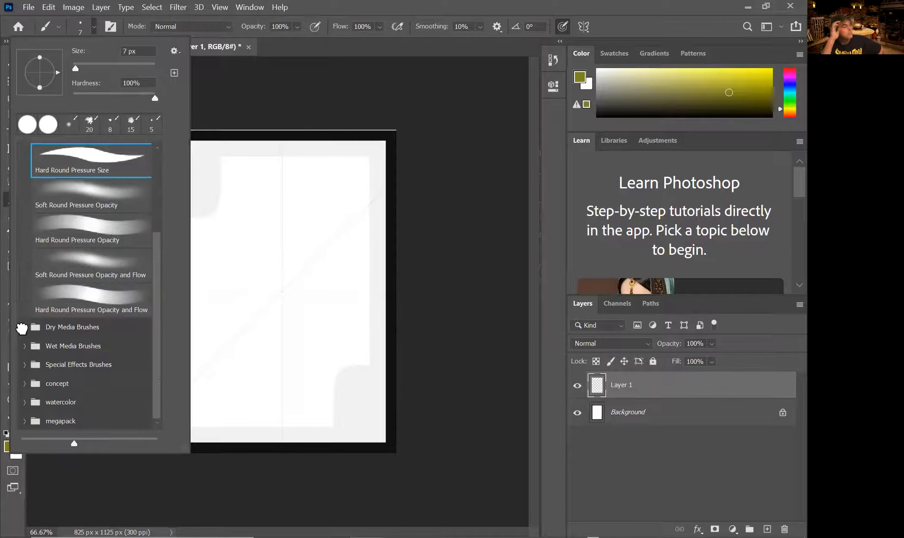
pyautogui.click(23, 327)
pyautogui.scroll(-4, 129, 347)
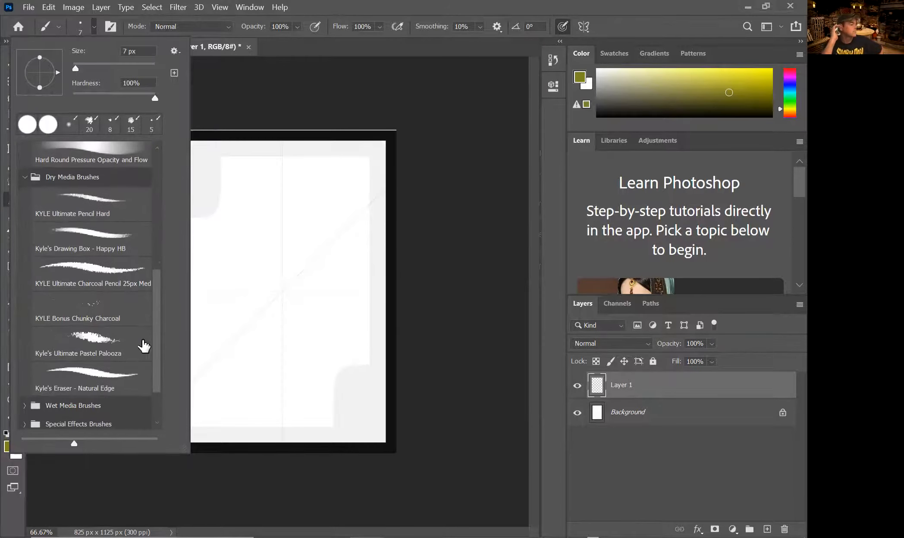
pyautogui.click(98, 204)
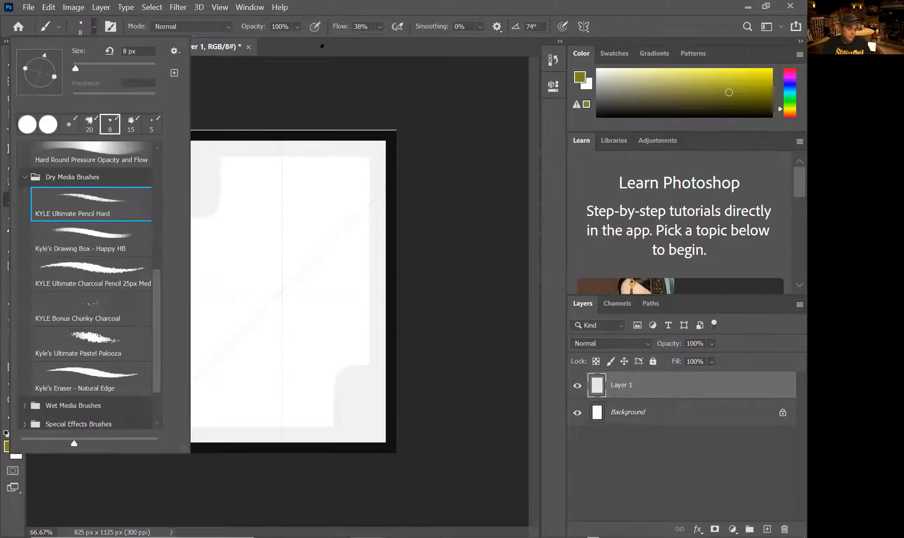
pyautogui.click(264, 288)
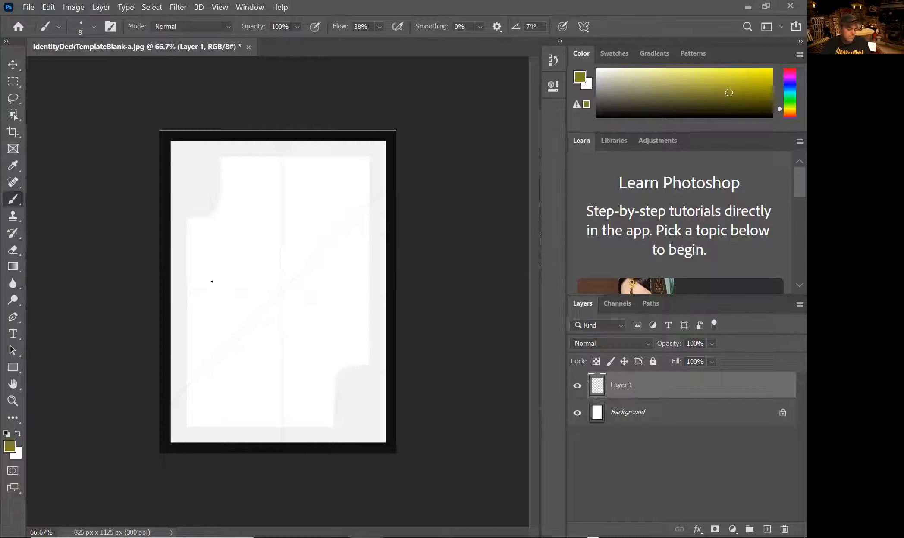
pyautogui.press('d')
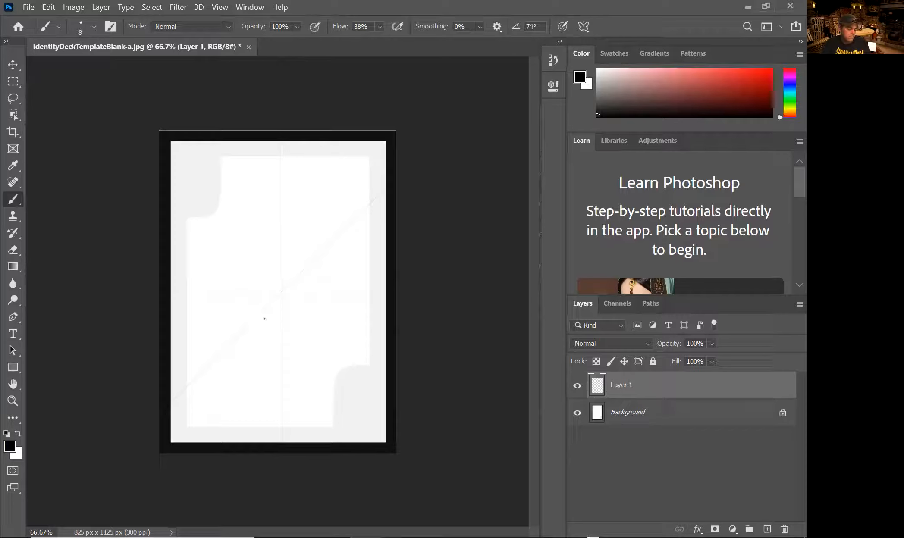
# Draw a spade outline near the card's centre, plus a short mark above right of it.
pyautogui.moveTo(274, 318)
pyautogui.mouseDown()
pyautogui.moveTo(268, 342)
pyautogui.moveTo(295, 341)
pyautogui.moveTo(284, 314)
pyautogui.moveTo(300, 315)
pyautogui.moveTo(308, 286)
pyautogui.mouseUp()
pyautogui.moveTo(291, 240)
pyautogui.mouseDown()
pyautogui.moveTo(275, 196)
pyautogui.moveTo(260, 307)
pyautogui.mouseUp()
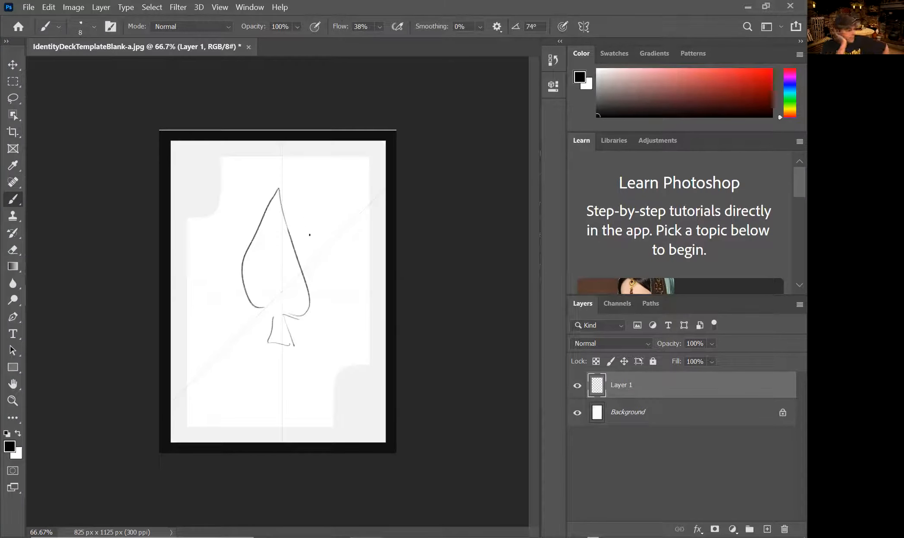
pyautogui.moveTo(274, 199)
pyautogui.mouseDown()
pyautogui.moveTo(258, 233)
pyautogui.moveTo(274, 317)
pyautogui.moveTo(308, 275)
pyautogui.mouseUp()
pyautogui.moveTo(257, 236)
pyautogui.mouseDown()
pyautogui.moveTo(258, 317)
pyautogui.moveTo(271, 314)
pyautogui.mouseUp()
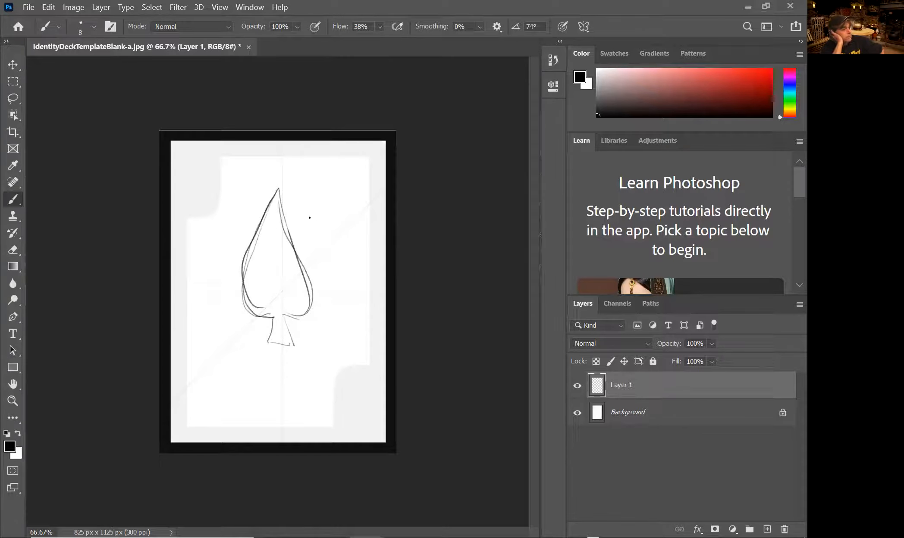
pyautogui.moveTo(307, 208)
pyautogui.mouseDown()
pyautogui.moveTo(321, 224)
pyautogui.moveTo(311, 200)
pyautogui.mouseUp()
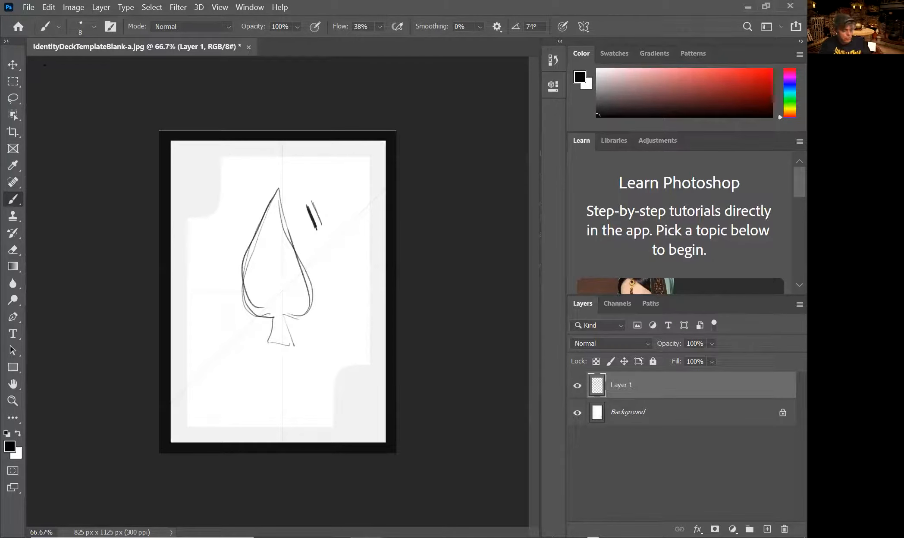
pyautogui.click(71, 7)
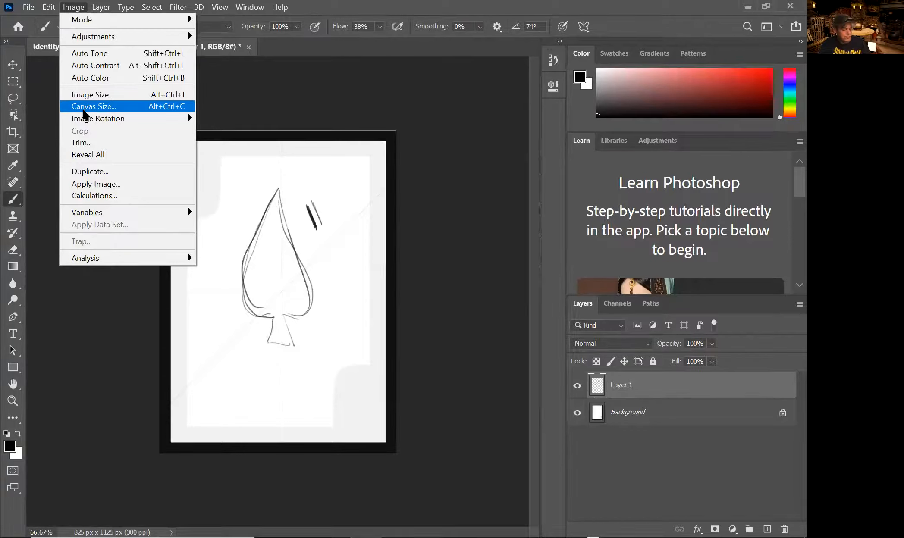
# Extend the crop's right edge far outward so the canvas grows to 3176 × 1125 px.
pyautogui.click(316, 10)
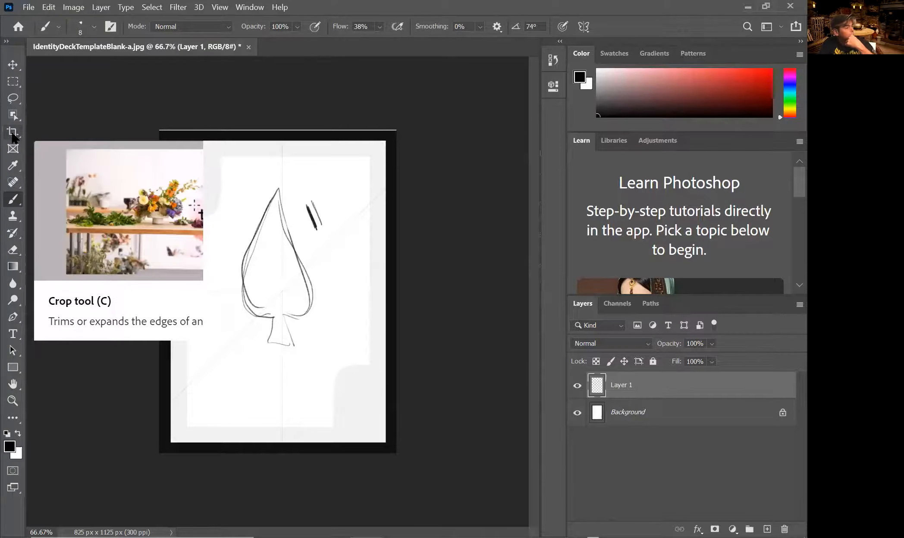
pyautogui.click(13, 133)
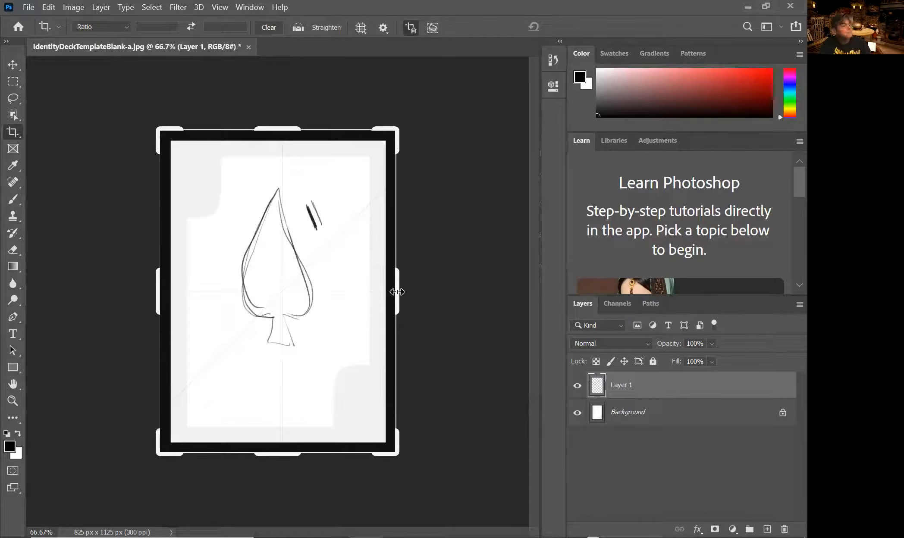
pyautogui.moveTo(397, 292); pyautogui.dragTo(568, 287)
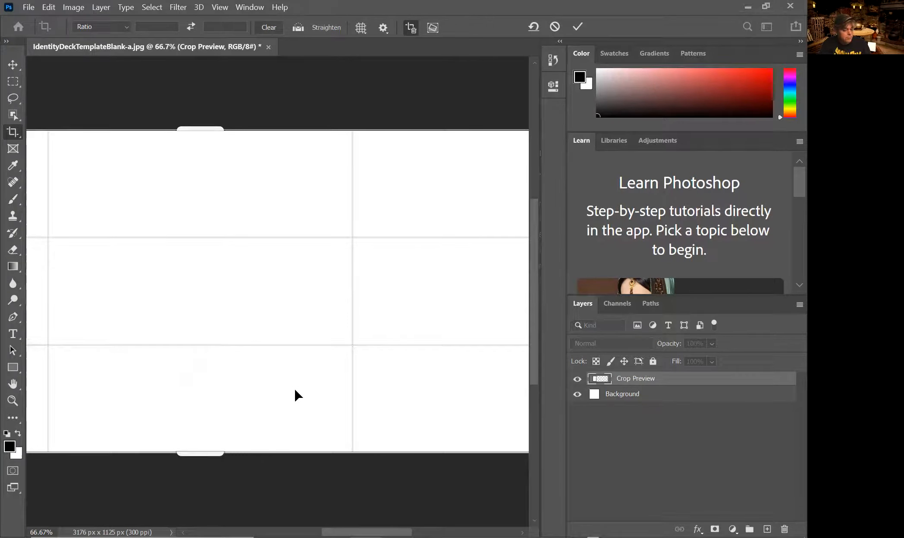
pyautogui.click(578, 26)
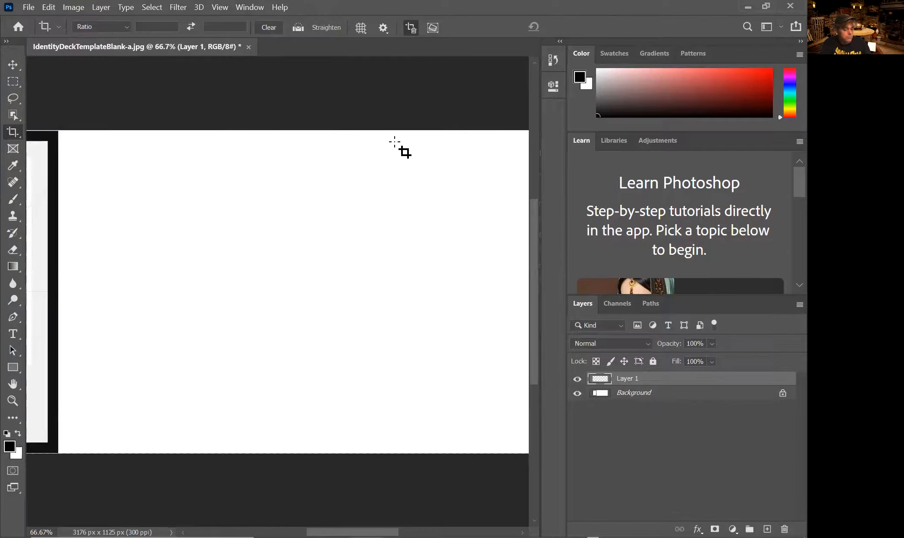
# Fit the widened canvas on screen with Ctrl+0 and select the Background layer.
pyautogui.hotkey('ctrl', '0')
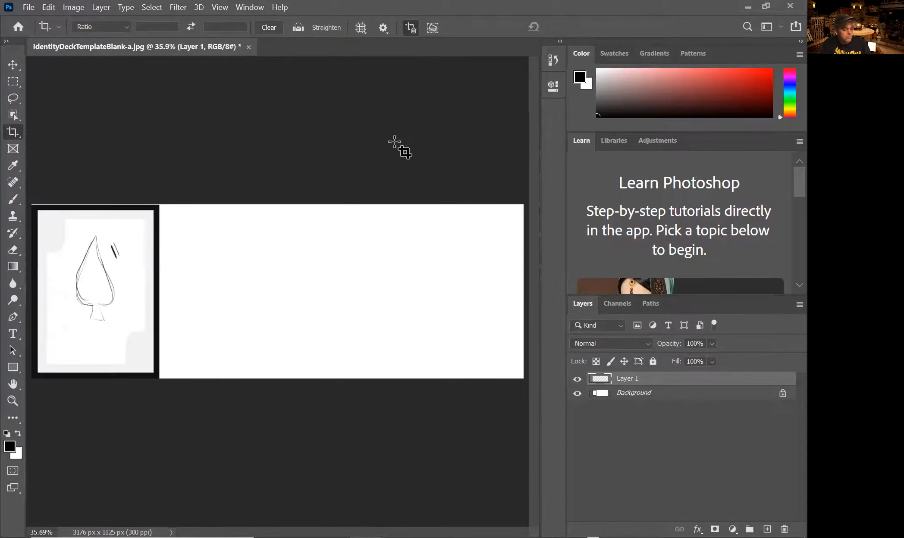
pyautogui.click(628, 399)
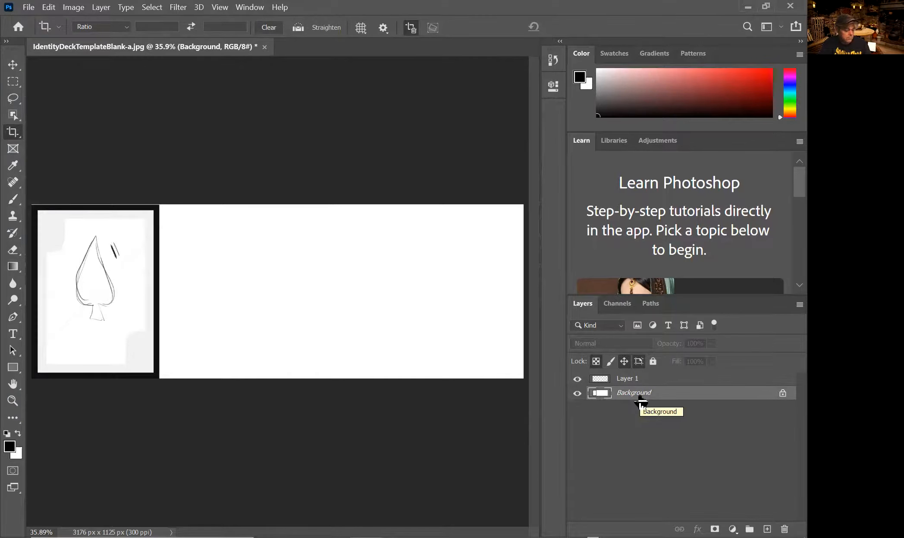
# Convert the locked Background into a normal Layer 0.
pyautogui.doubleClick(691, 395)
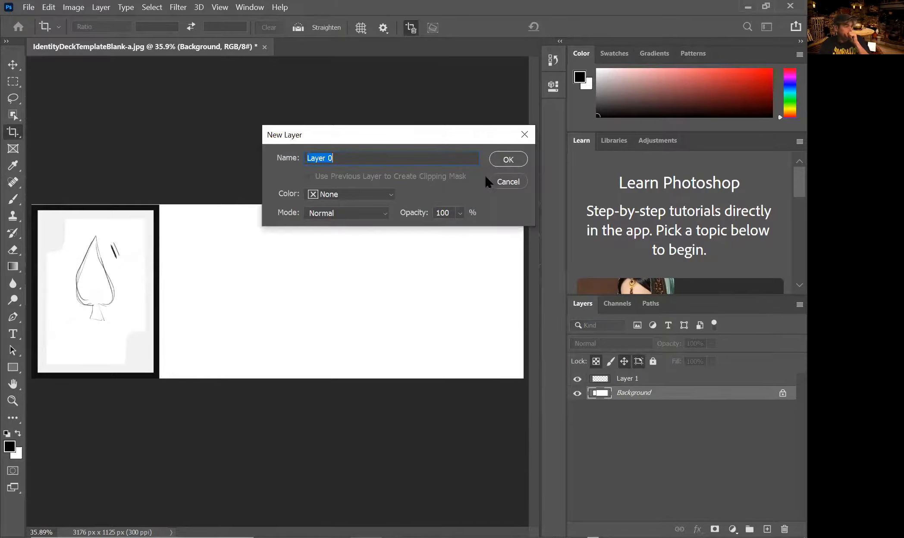
pyautogui.click(508, 161)
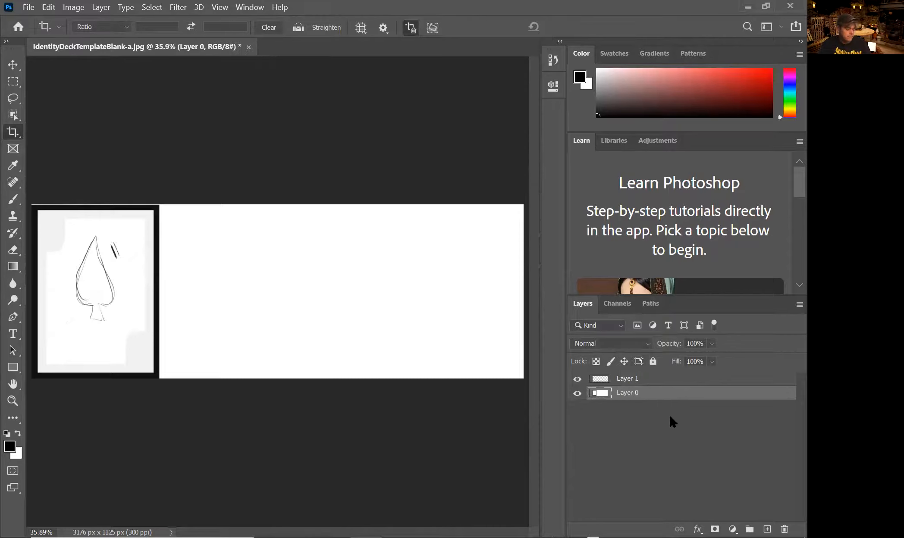
pyautogui.click(642, 381)
pyautogui.click(655, 393)
# Duplicate the card and space three cards evenly side by side, deleting the surplus copy.
pyautogui.hotkey('ctrl', 'j')
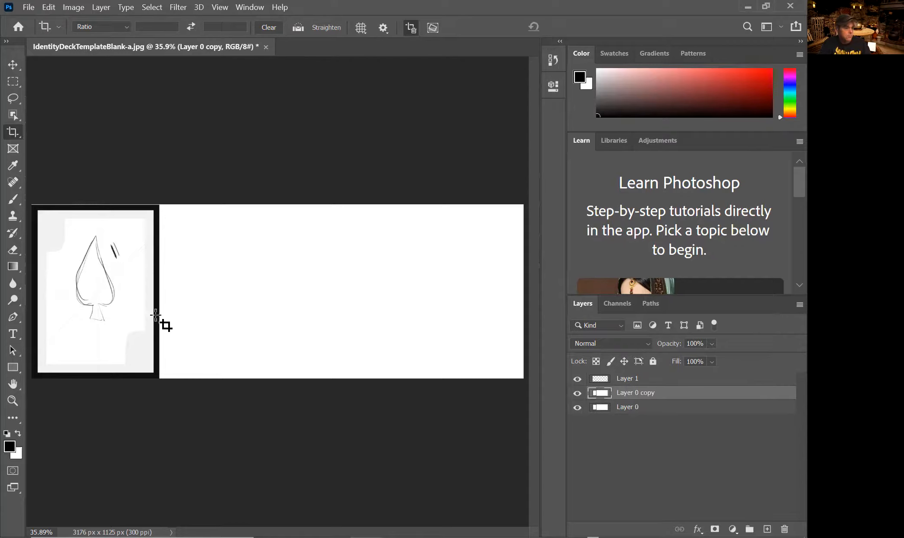
pyautogui.click(12, 65)
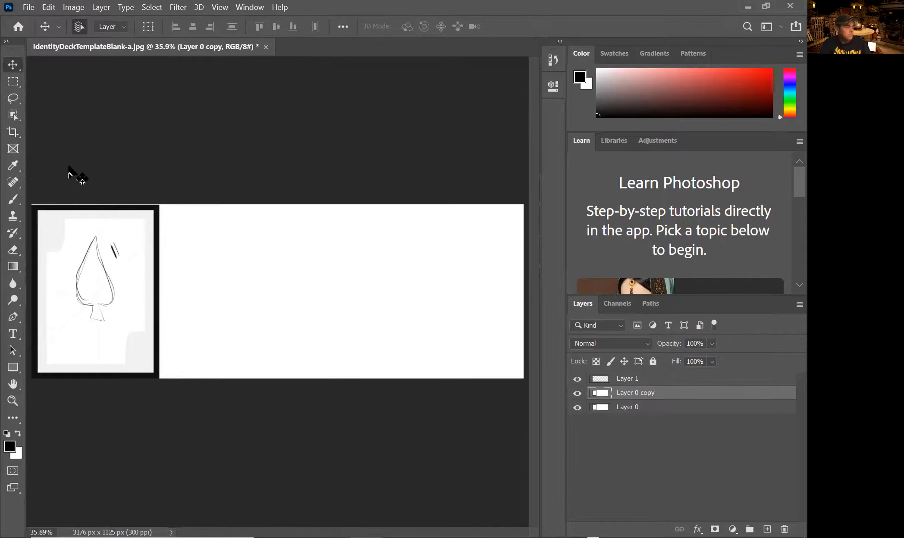
pyautogui.moveTo(167, 286); pyautogui.dragTo(300, 290)
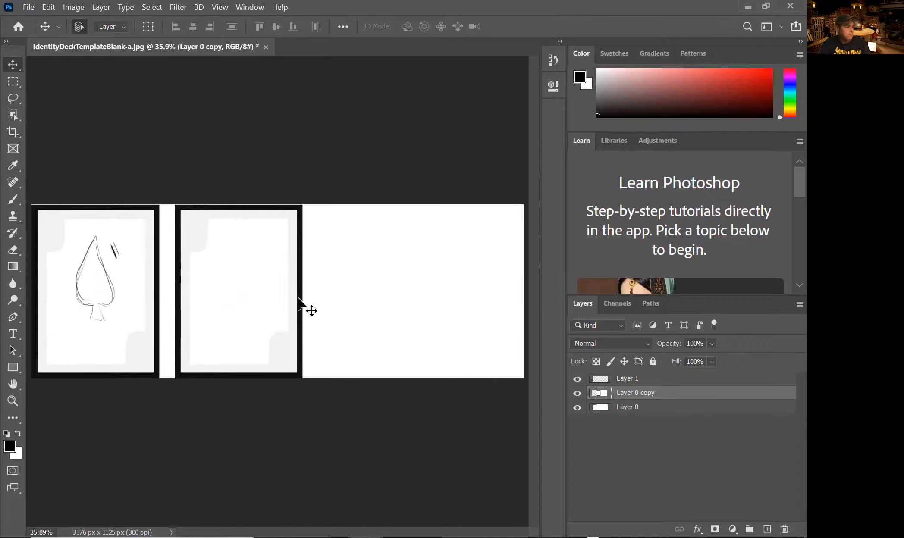
pyautogui.keyDown('alt'); pyautogui.moveTo(677, 393); pyautogui.dragTo(671, 384); pyautogui.keyUp('alt')
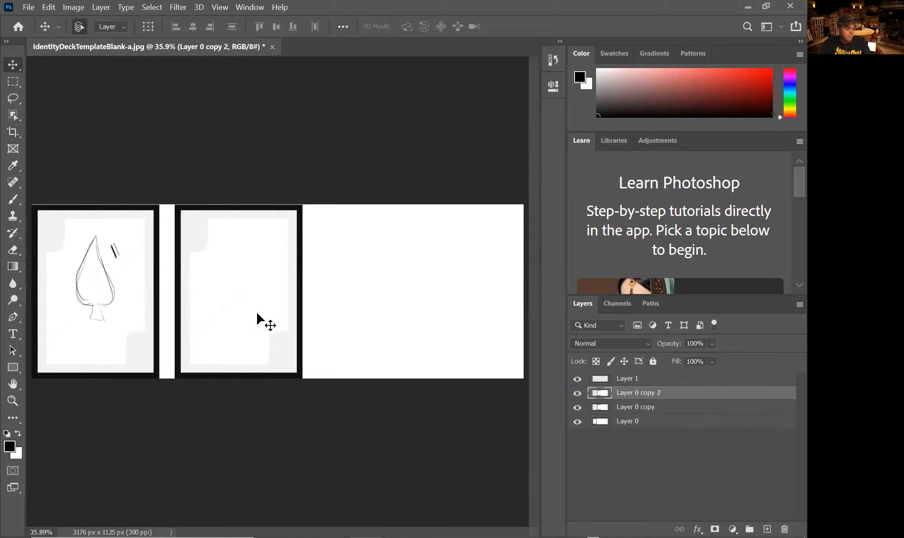
pyautogui.moveTo(253, 319); pyautogui.dragTo(455, 314)
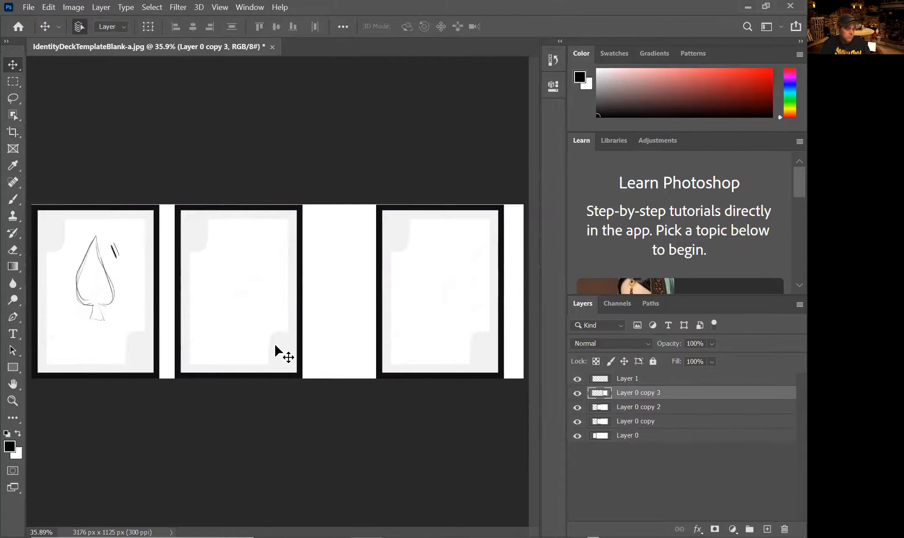
pyautogui.click(251, 344)
pyautogui.moveTo(258, 344); pyautogui.dragTo(304, 343)
pyautogui.press('Delete')
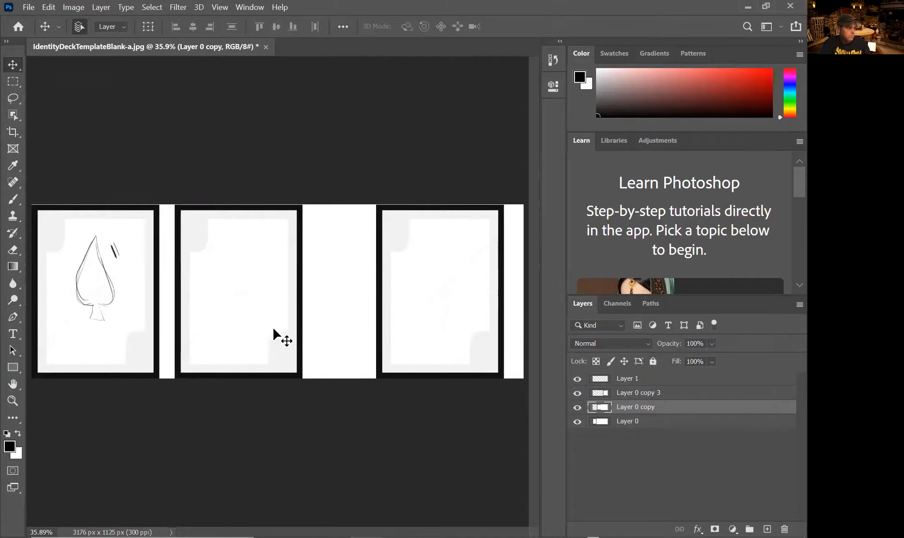
pyautogui.moveTo(240, 311); pyautogui.dragTo(281, 317)
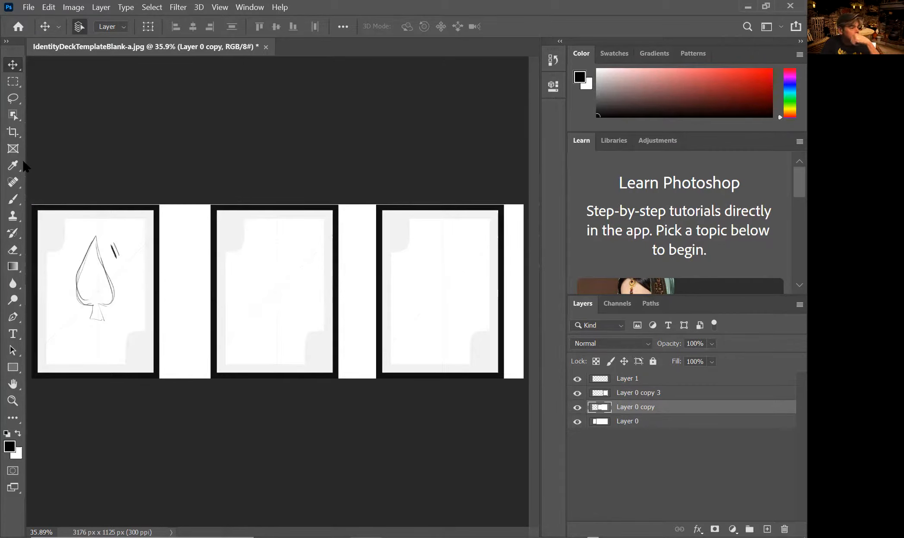
# Add a new empty Layer 2 and move it beneath Layer 0.
pyautogui.click(16, 136)
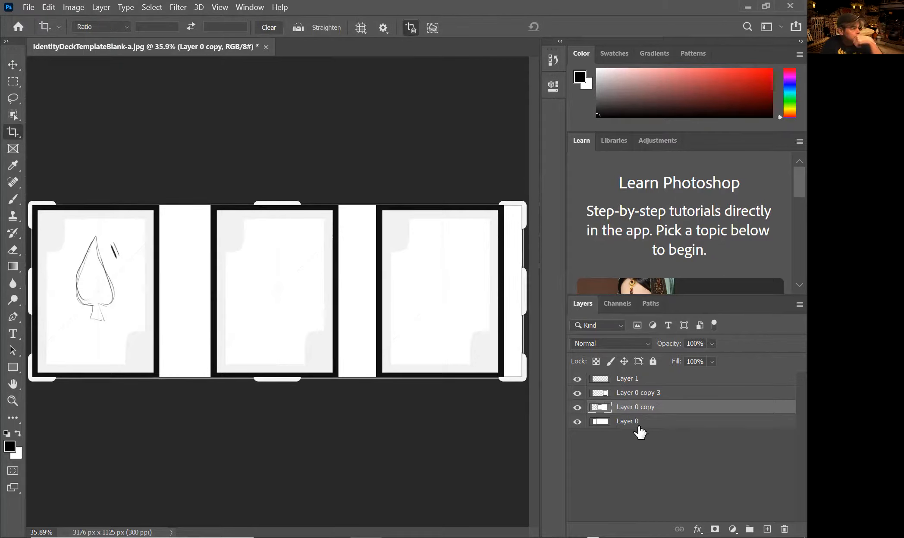
pyautogui.click(686, 421)
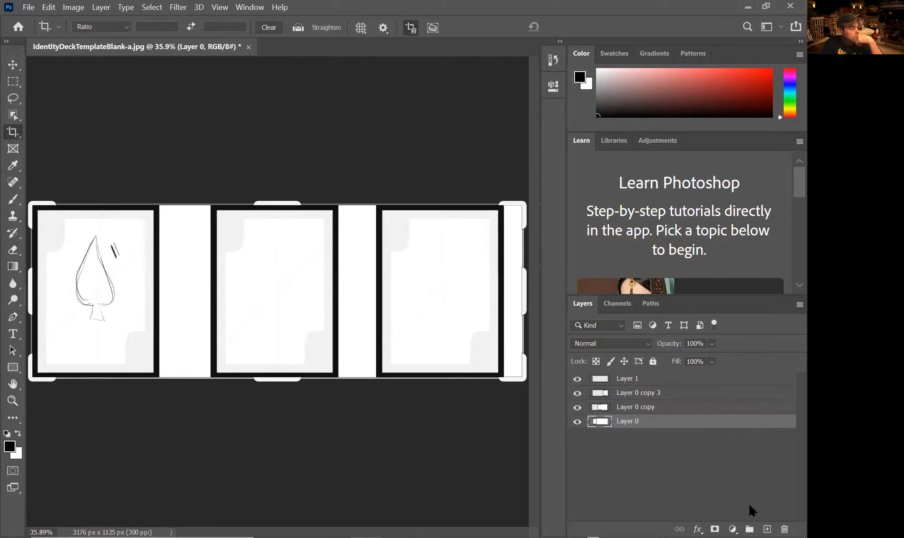
pyautogui.click(767, 528)
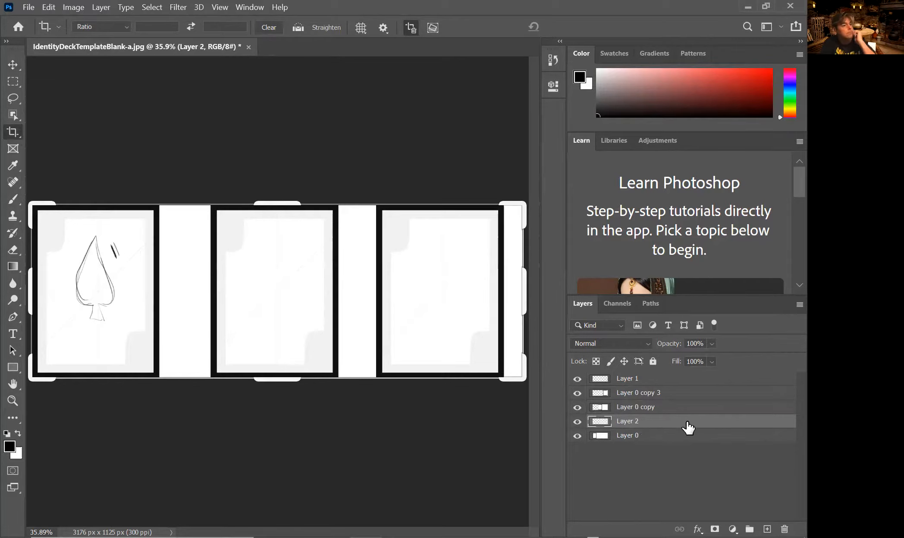
pyautogui.moveTo(686, 424); pyautogui.dragTo(686, 450)
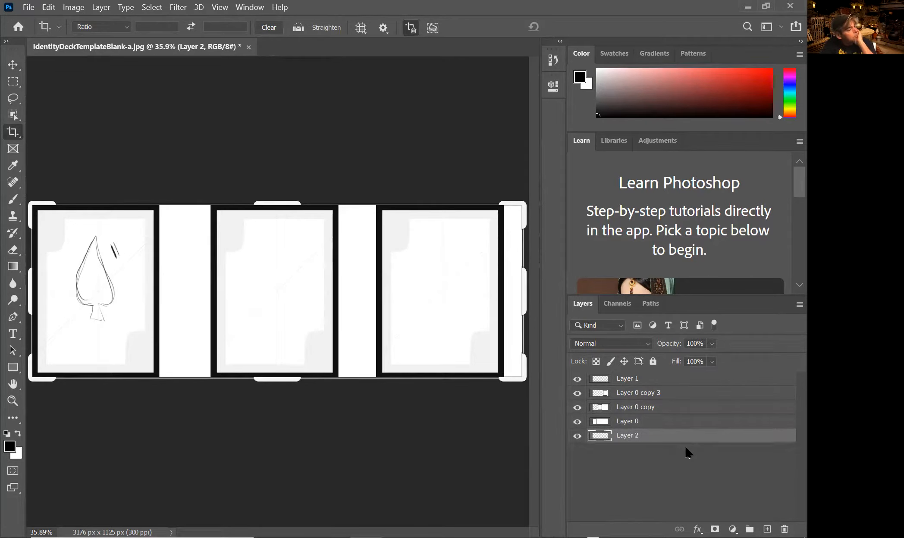
# Crop outward at top, bottom and left to make the canvas 3299 × 1359 px.
pyautogui.moveTo(278, 207)
pyautogui.mouseDown()
pyautogui.moveTo(274, 187)
pyautogui.moveTo(276, 197)
pyautogui.mouseUp()
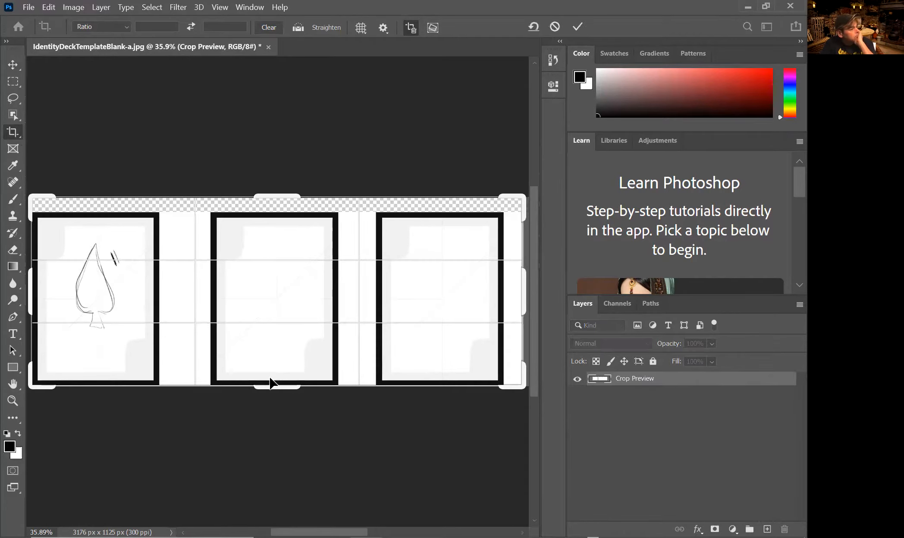
pyautogui.moveTo(270, 390); pyautogui.dragTo(270, 398)
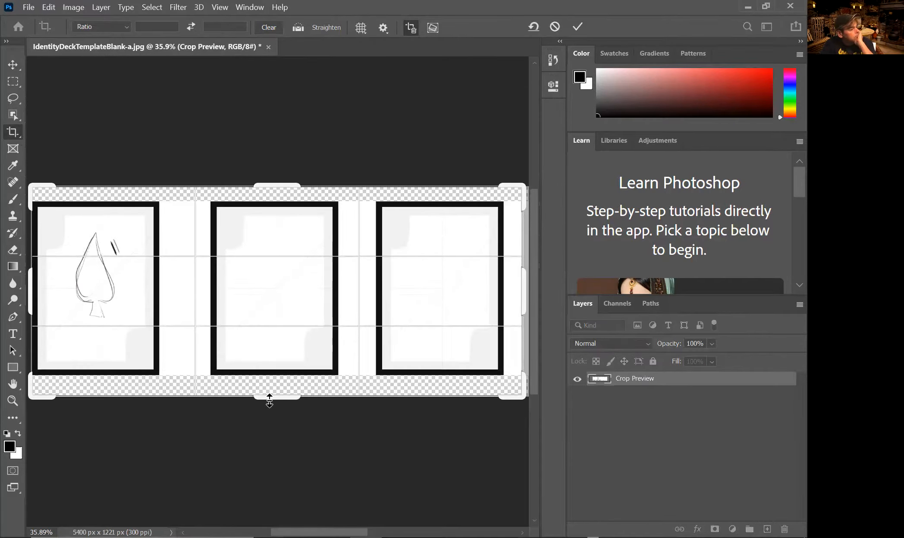
pyautogui.moveTo(30, 290); pyautogui.dragTo(28, 291)
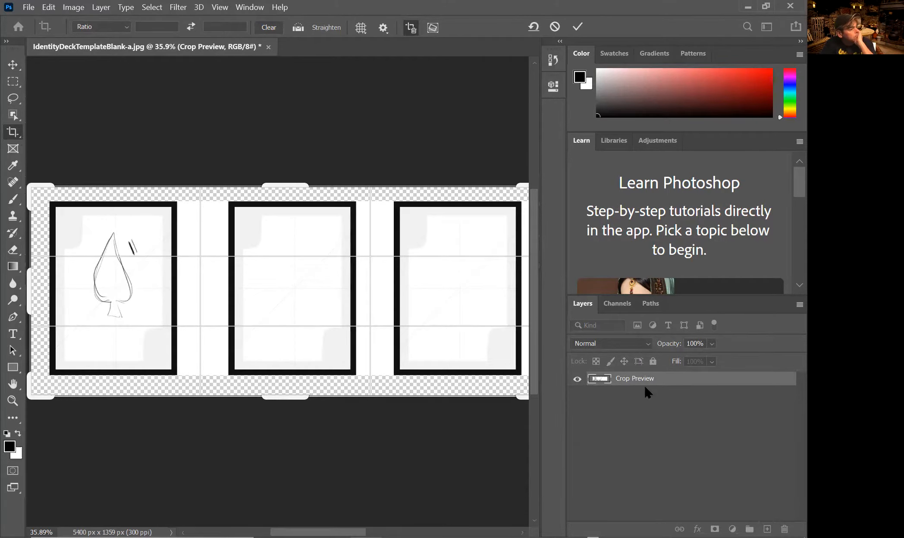
pyautogui.press('Return')
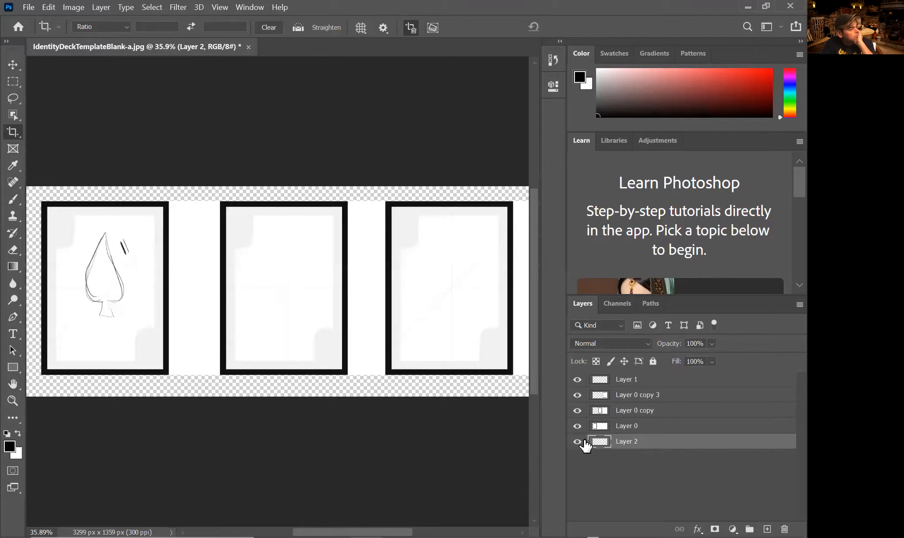
pyautogui.press('g')
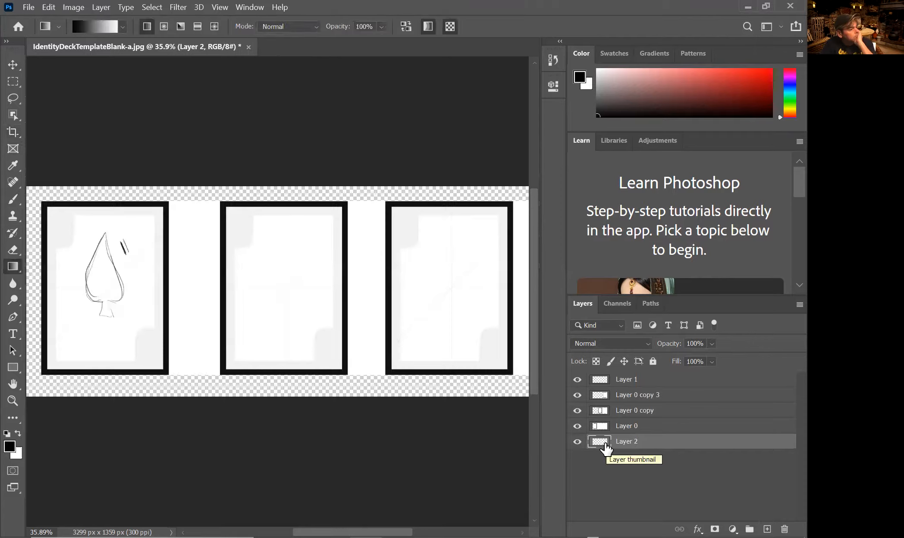
# Fill Layer 2 with white using the Paint Bucket.
pyautogui.rightClick(13, 266)
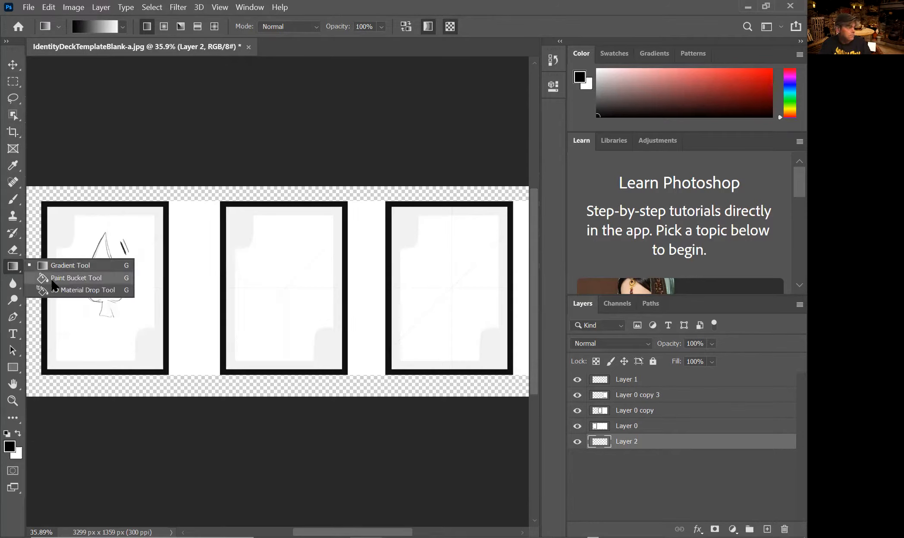
pyautogui.click(76, 278)
pyautogui.click(18, 434)
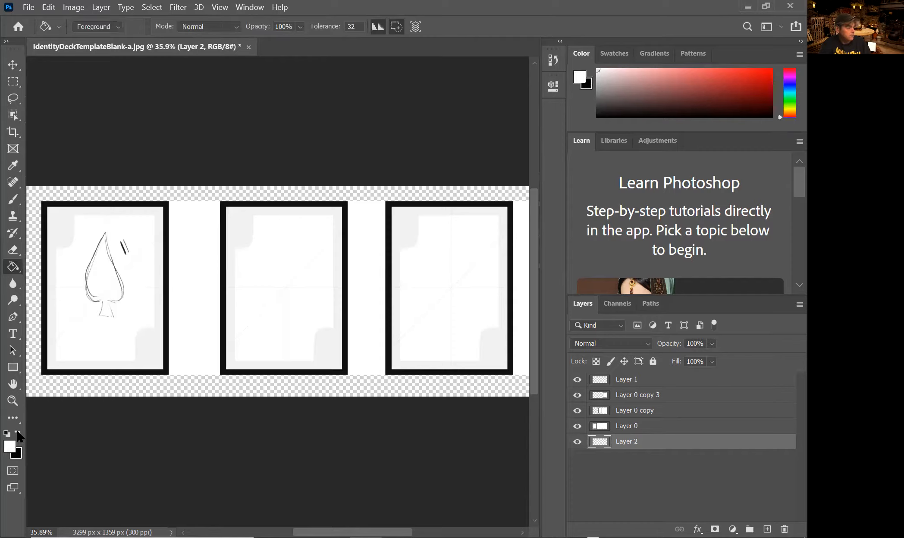
pyautogui.click(59, 390)
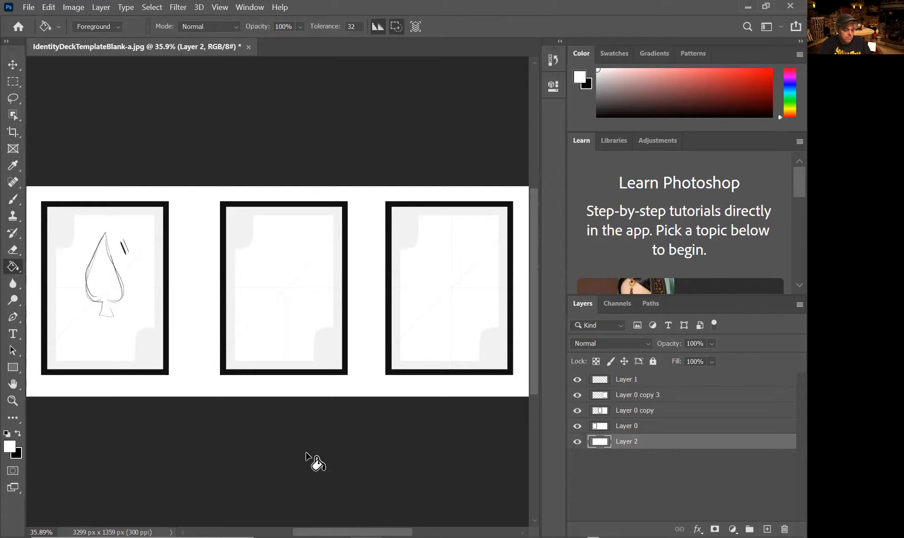
# Hide Layer 1's spade sketch so only three blank cards show.
pyautogui.click(625, 381)
pyautogui.click(577, 381)
pyautogui.click(577, 380)
pyautogui.click(577, 382)
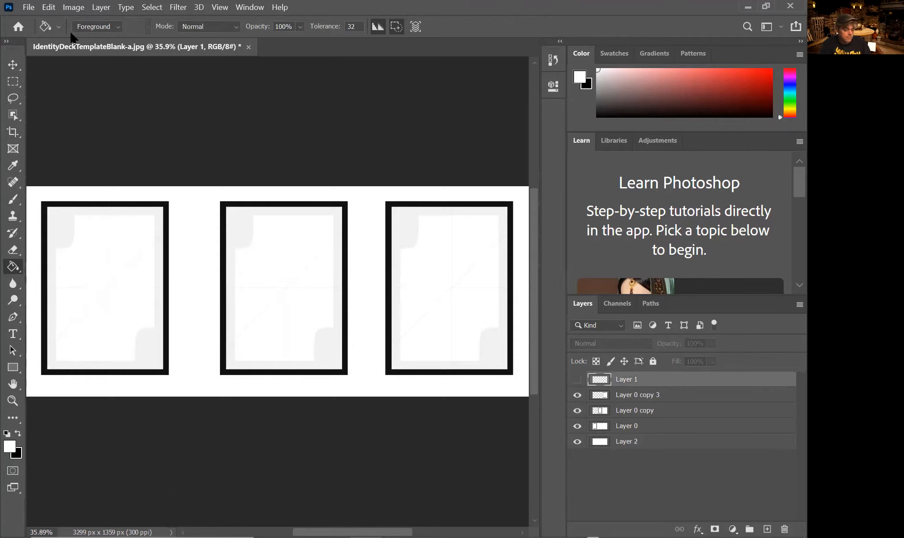
# Save as a layered PSD in DM2 under a new file name, with the sRGB ICC profile embedded.
pyautogui.click(30, 8)
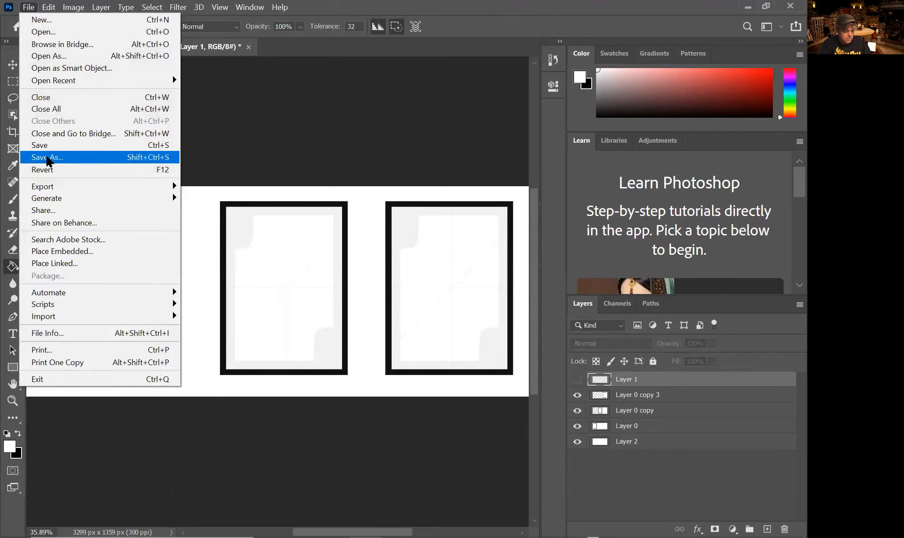
pyautogui.click(130, 157)
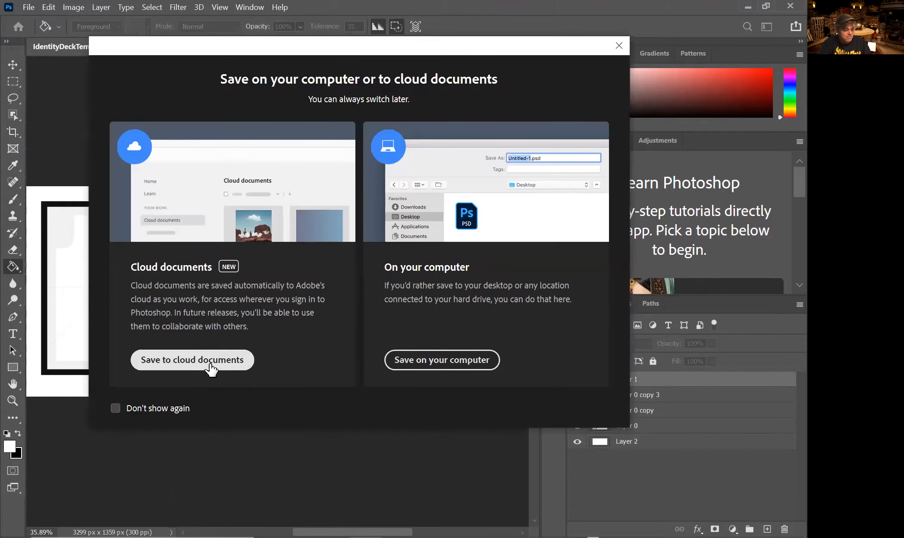
pyautogui.click(435, 360)
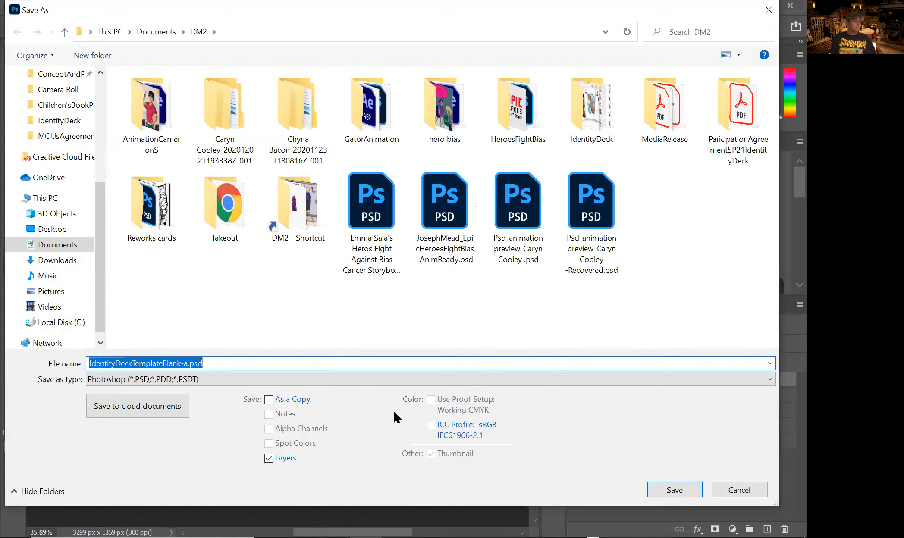
pyautogui.click(188, 363)
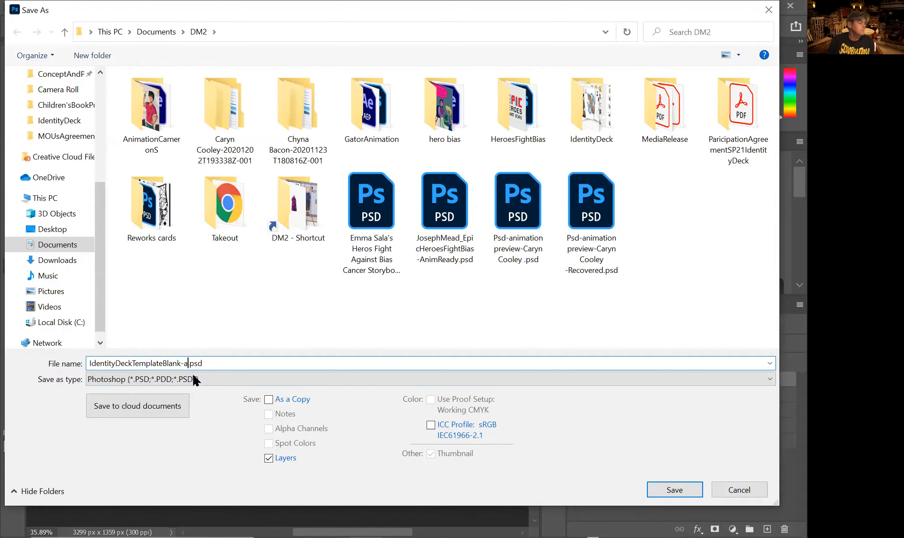
pyautogui.press('BackSpace')
pyautogui.press('BackSpace')
pyautogui.press('BackSpace')
pyautogui.press('BackSpace')
pyautogui.press('BackSpace')
pyautogui.press('BackSpace')
pyautogui.press('BackSpace')
pyautogui.press('BackSpace')
pyautogui.press('BackSpace')
pyautogui.press('BackSpace')
pyautogui.press('BackSpace')
pyautogui.press('BackSpace')
pyautogui.press('BackSpace')
pyautogui.press('BackSpace')
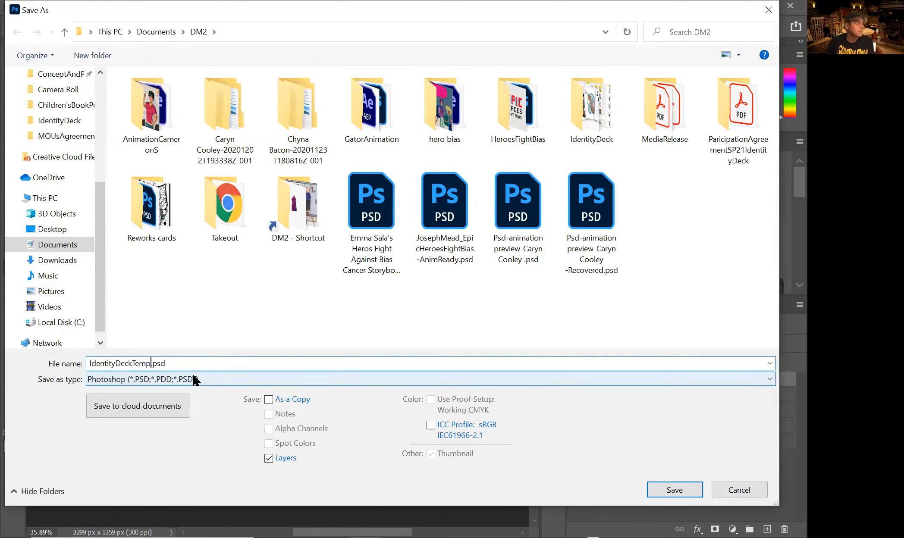
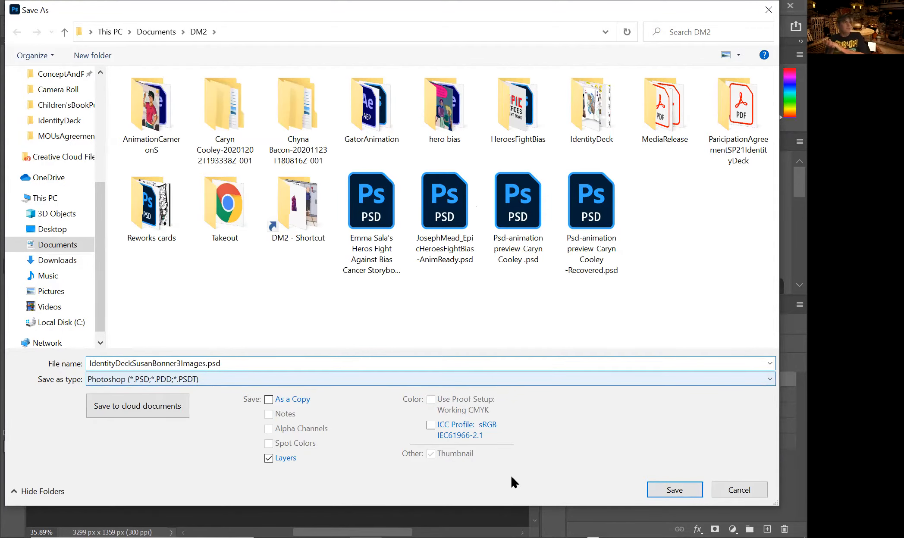
pyautogui.click(442, 423)
pyautogui.click(656, 486)
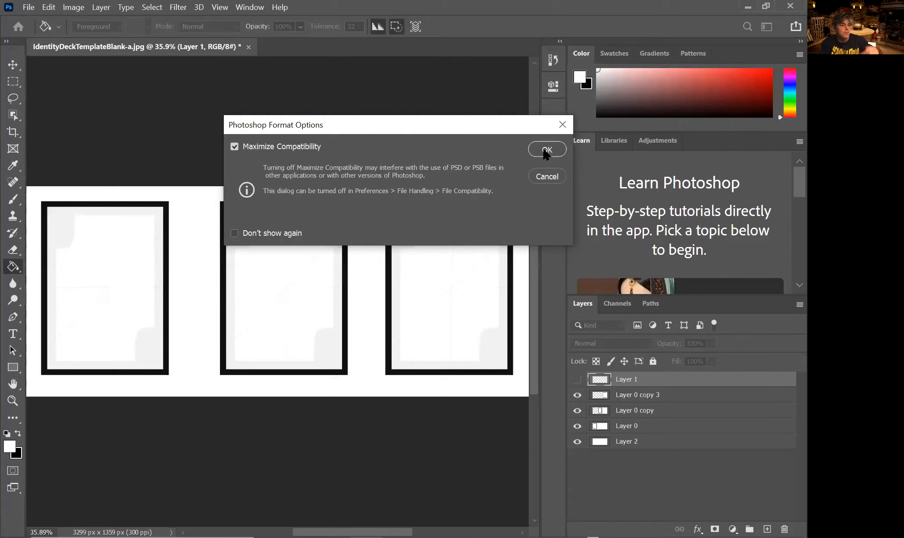
pyautogui.click(546, 150)
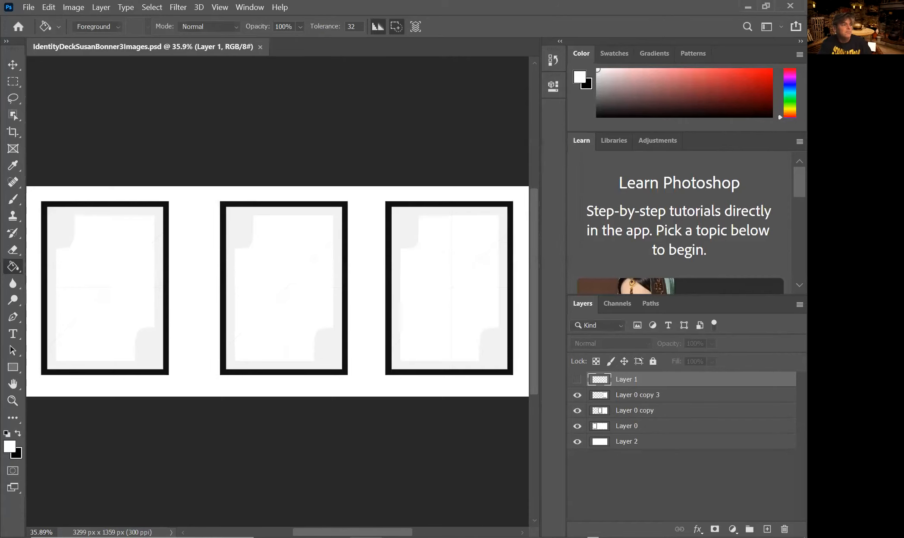